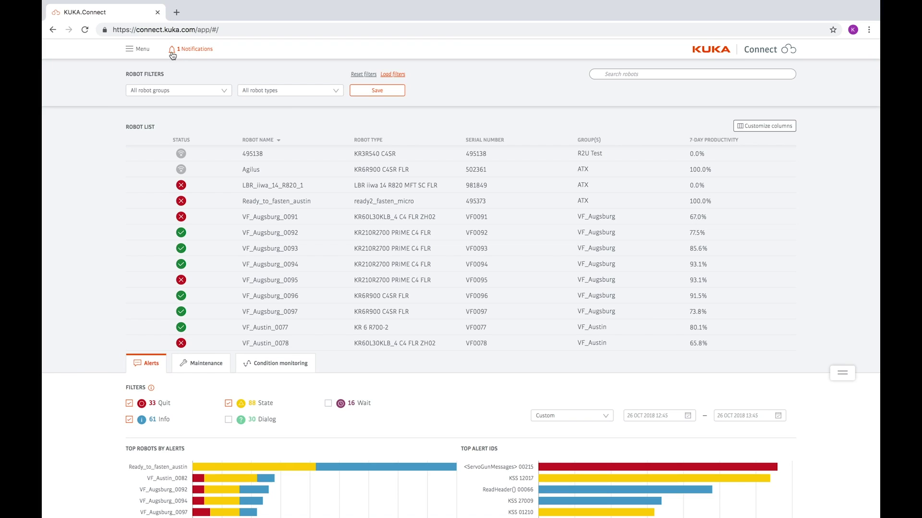
- Check the latest notifications, then scroll down the dashboard and back up
click(173, 56)
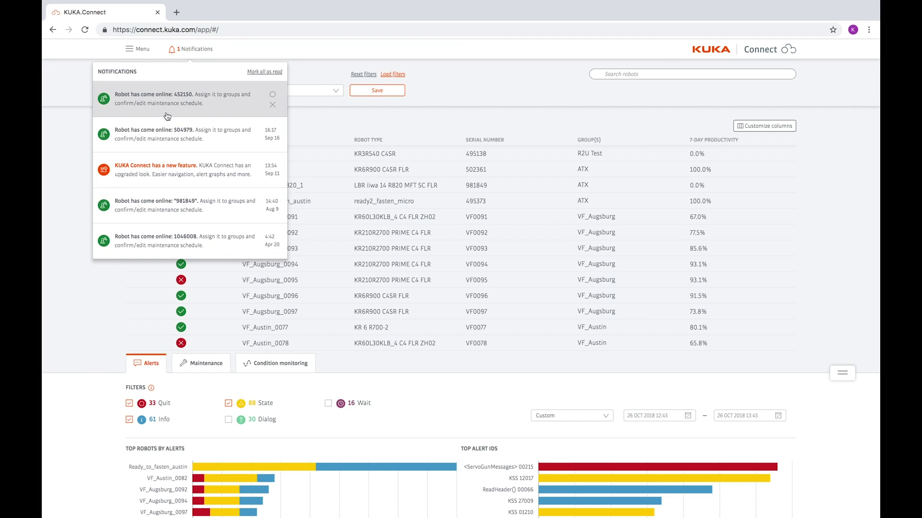
mouse_move(180, 205)
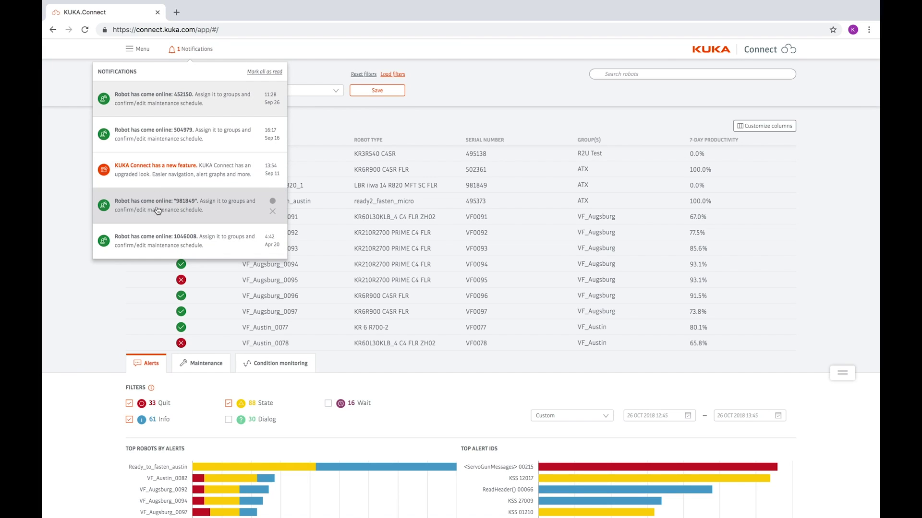
click(84, 295)
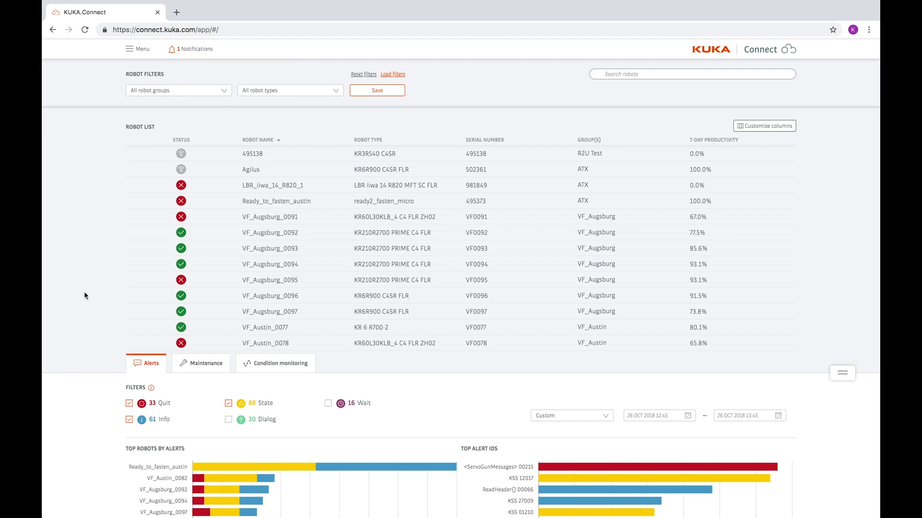
scroll(84, 295, down, 1)
scroll(84, 295, down, 1)
scroll(85, 295, down, 2)
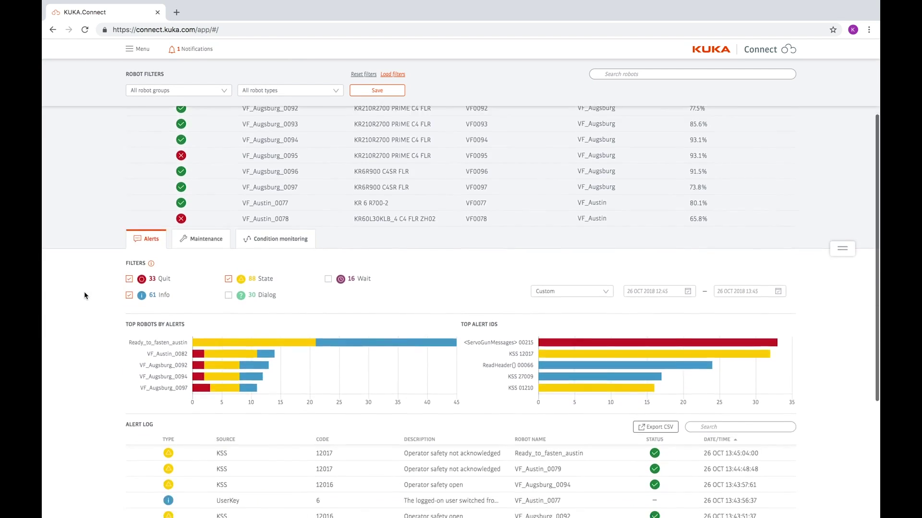
scroll(85, 295, down, 1)
scroll(84, 296, up, 1)
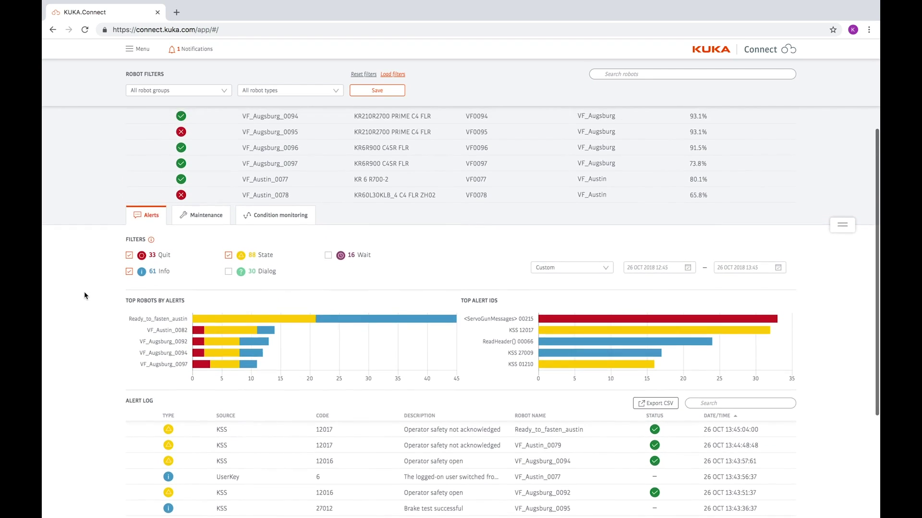
scroll(84, 296, up, 1)
scroll(84, 295, up, 1)
scroll(85, 295, up, 2)
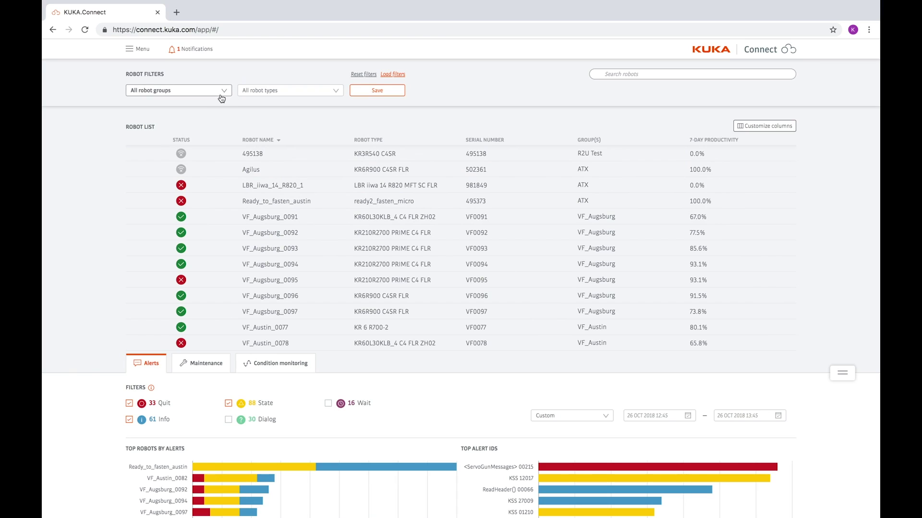
- Look through the robot groups filter list without changing the selection
click(223, 92)
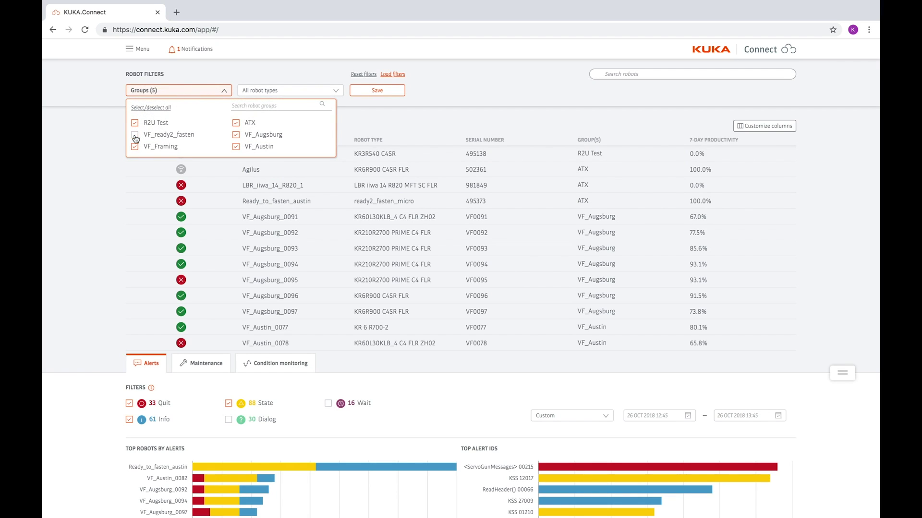
click(226, 92)
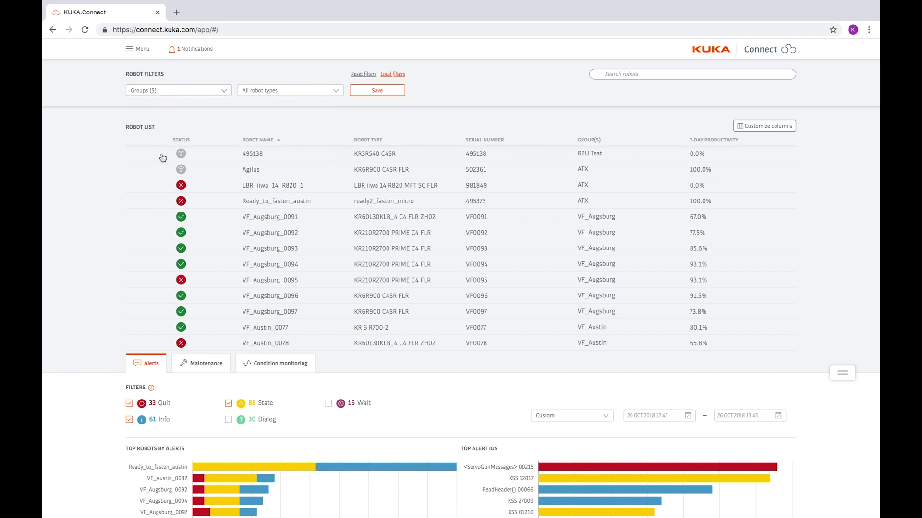
scroll(112, 210, down, 2)
scroll(112, 209, down, 2)
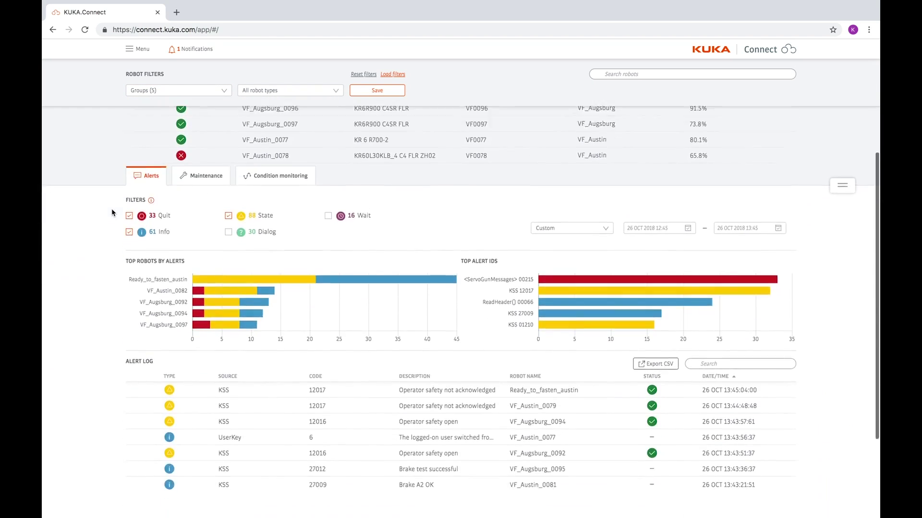
scroll(112, 210, down, 1)
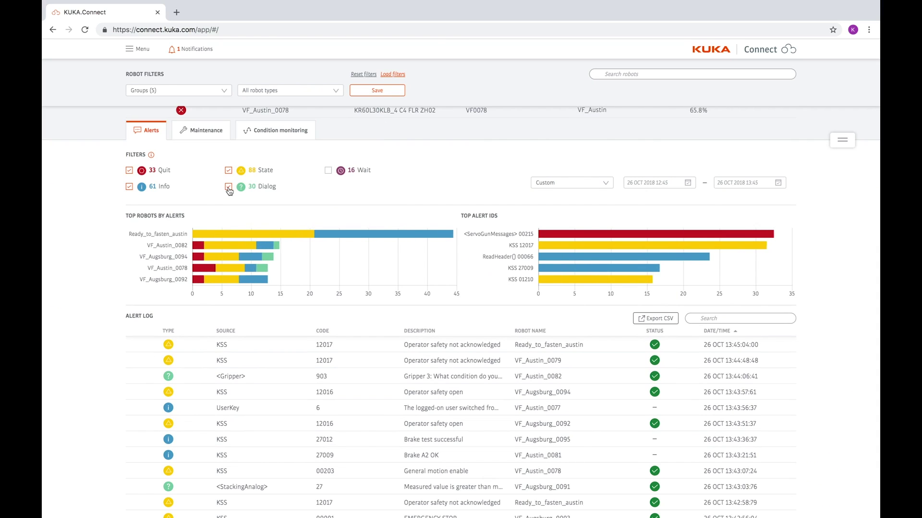
- Show Wait alerts, hide Info alerts, and open robot VF_Augsburg_0094's detail page
click(329, 170)
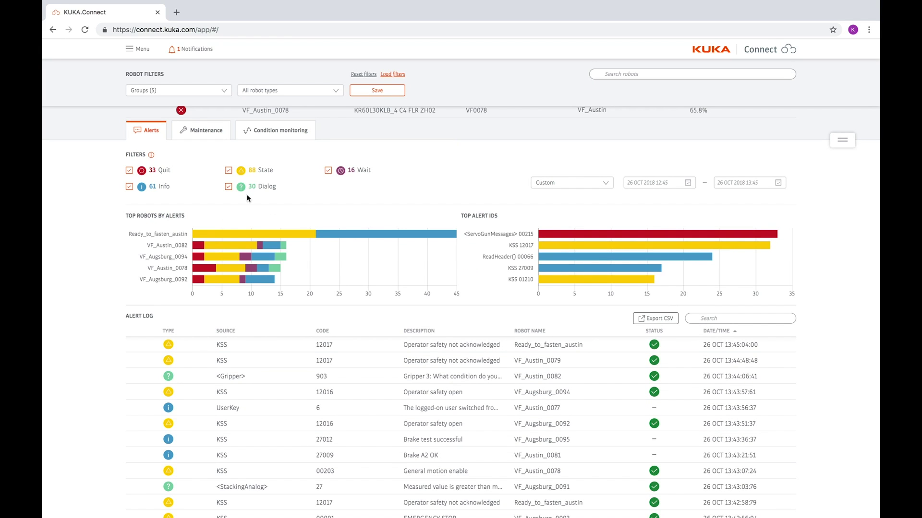
click(205, 132)
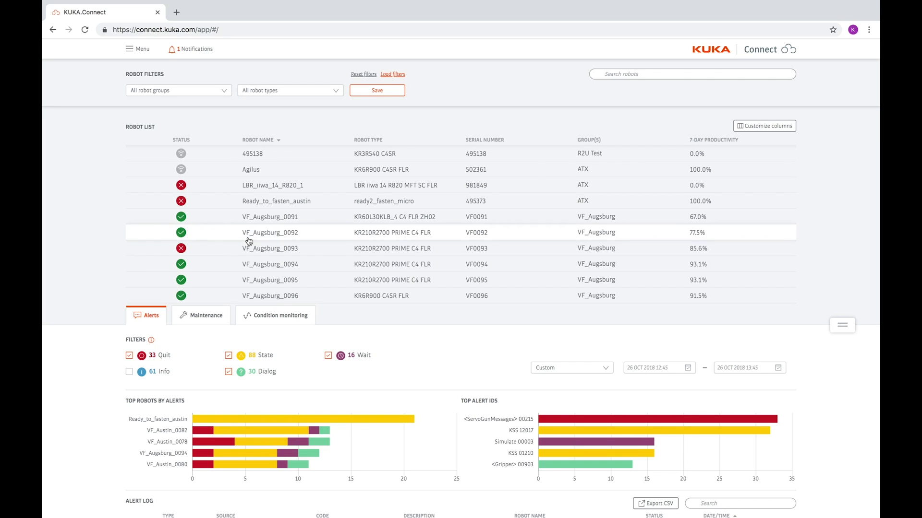
click(255, 268)
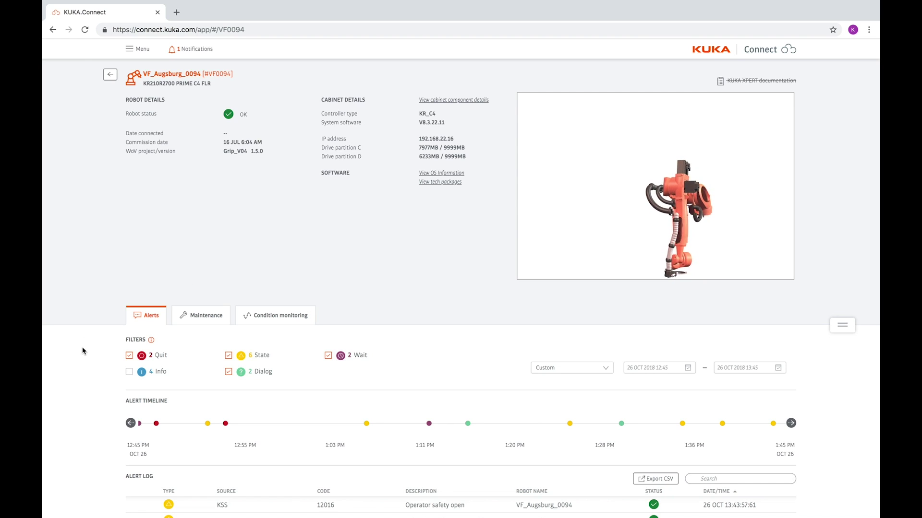
- Tick Info under the Alerts tab filters on VF_Augsburg_0094's page
scroll(82, 351, down, 3)
scroll(82, 351, down, 3)
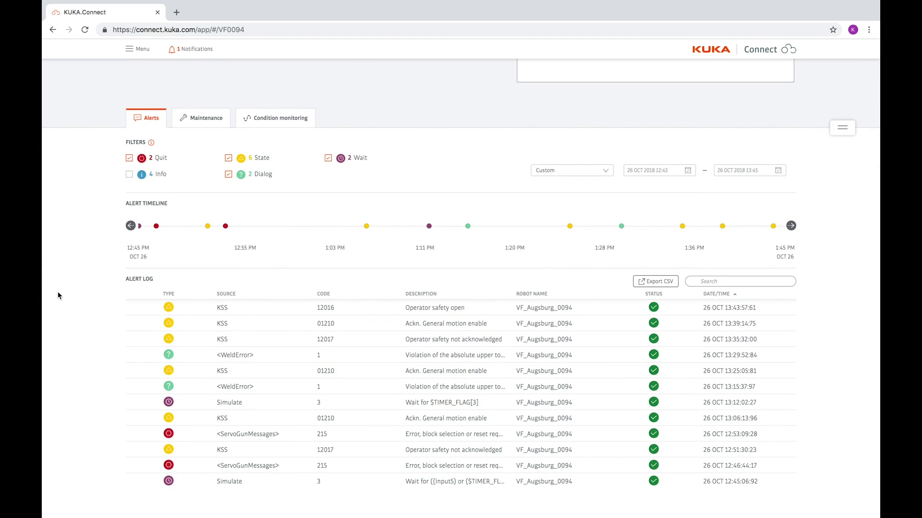
click(129, 174)
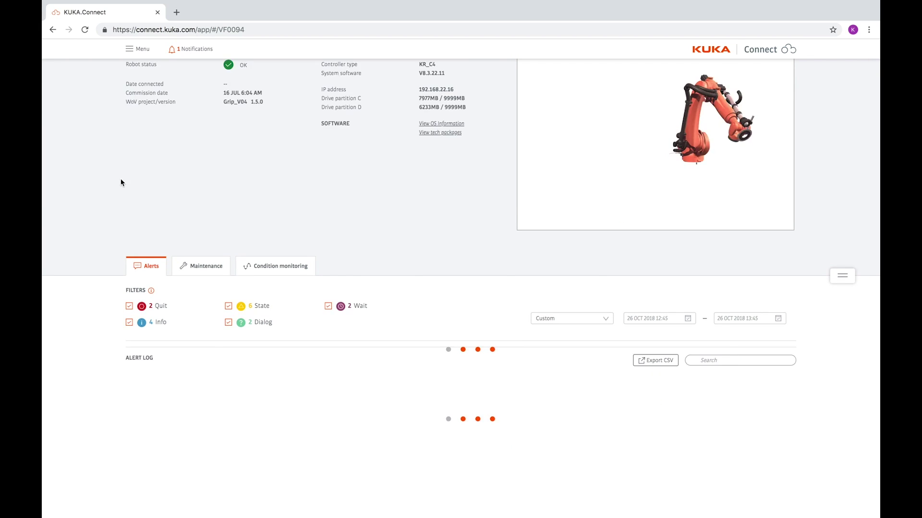
scroll(95, 202, down, 2)
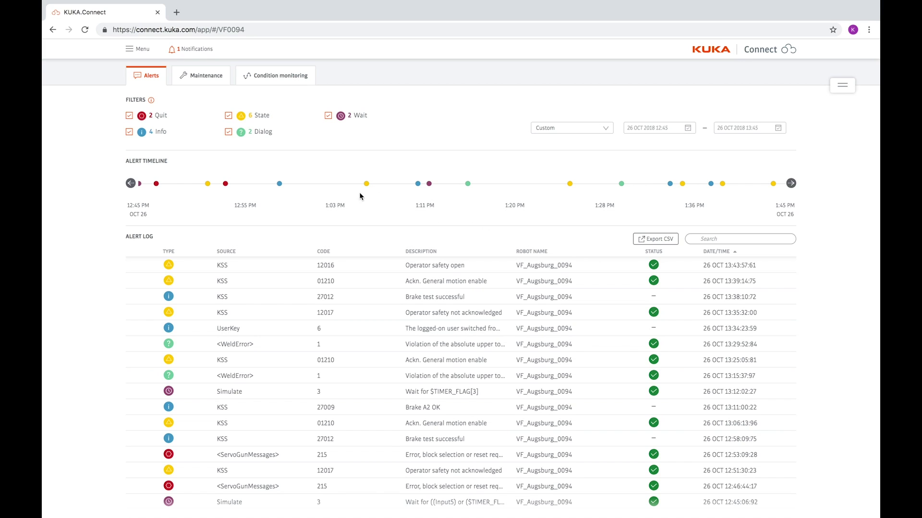
- View VF_Augsburg_0094's Maintenance tab, then switch to its Condition monitoring data
click(199, 80)
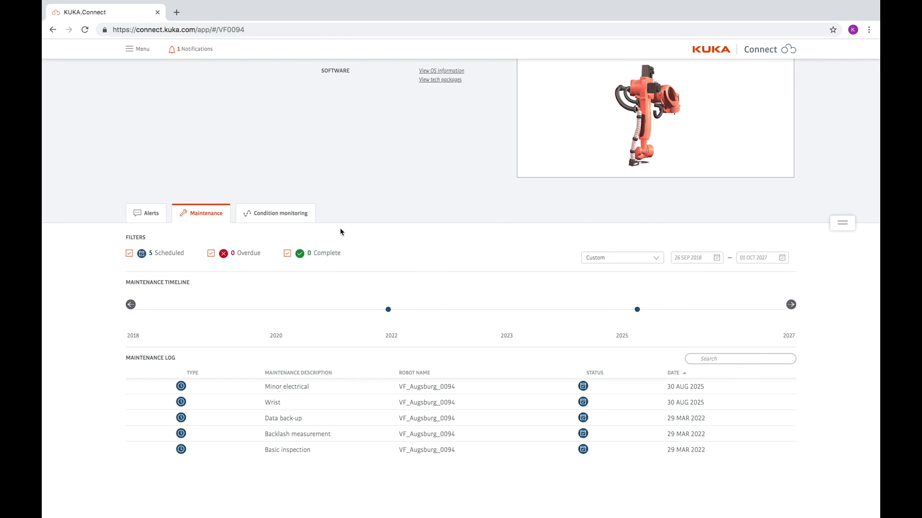
click(280, 214)
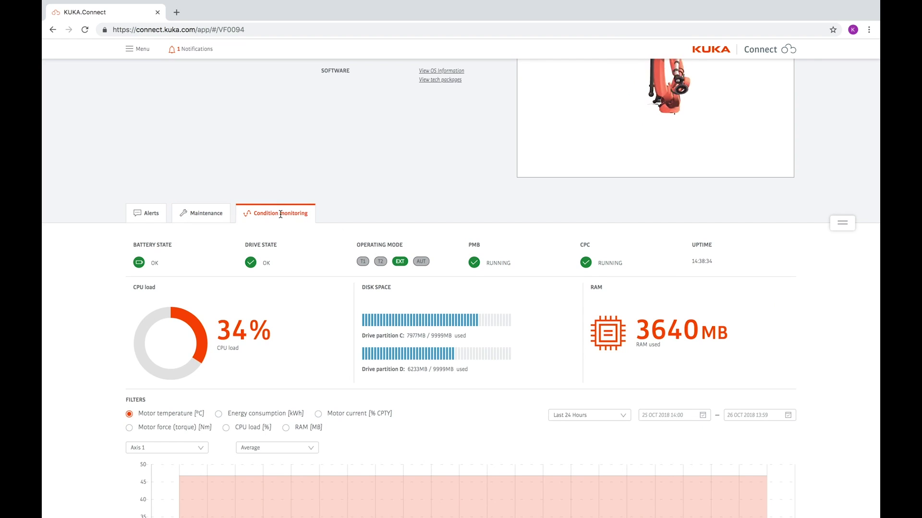
- Scroll down to the full Axis 1 motor temperature chart
scroll(301, 253, down, 3)
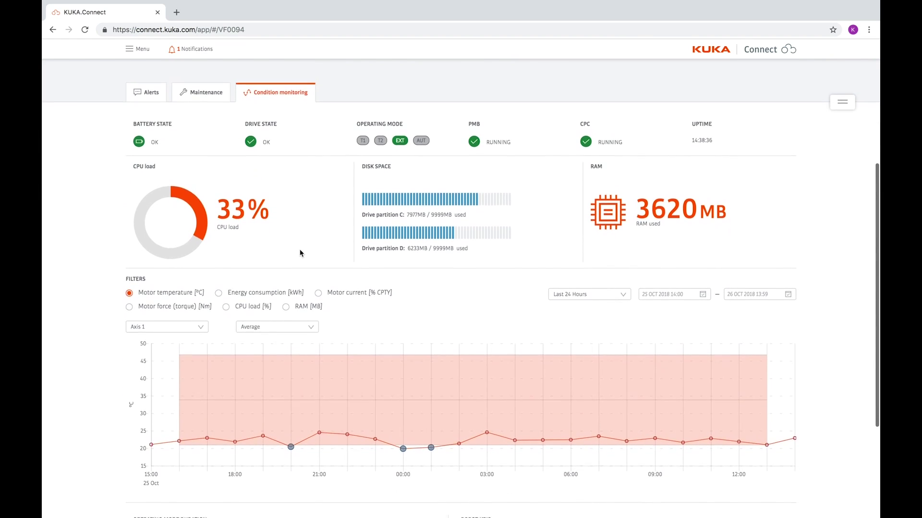